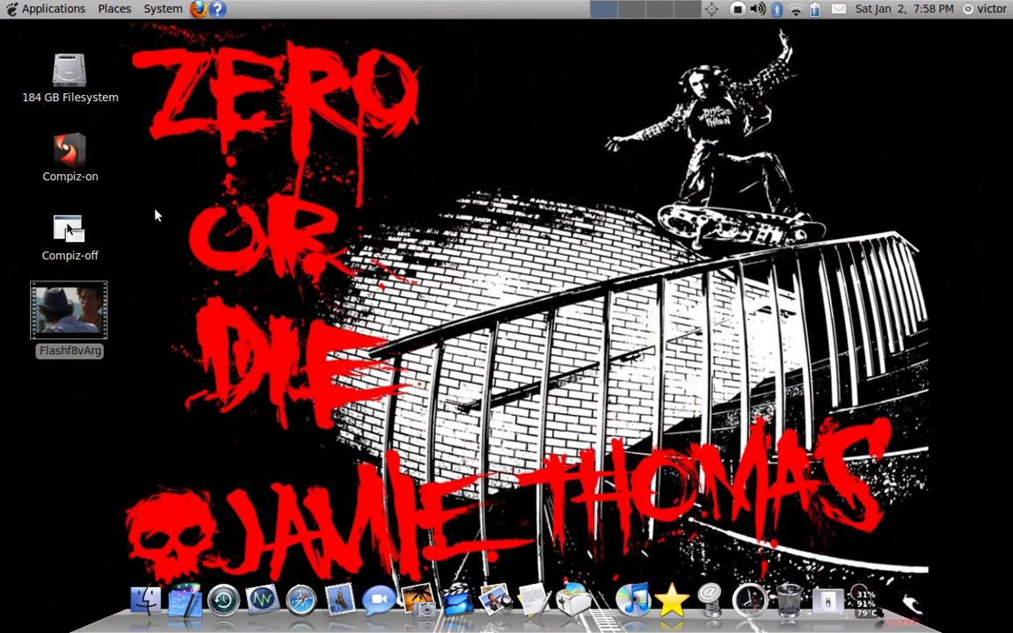
Step: Launch Firefox, go to google.com, and open the Google Videos page of popular videos
left_click(162, 209)
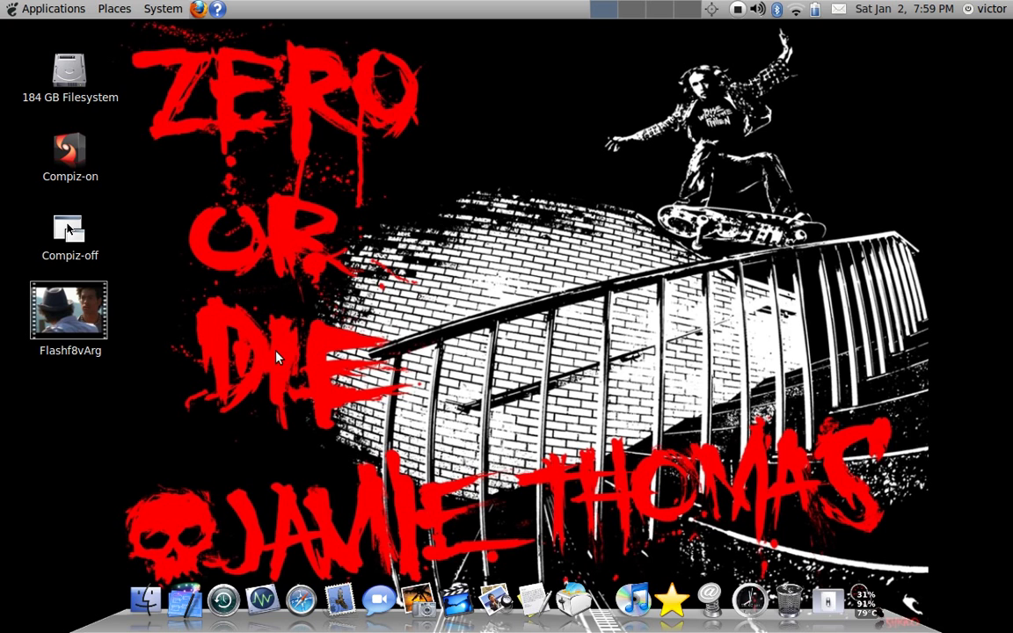
left_click(307, 596)
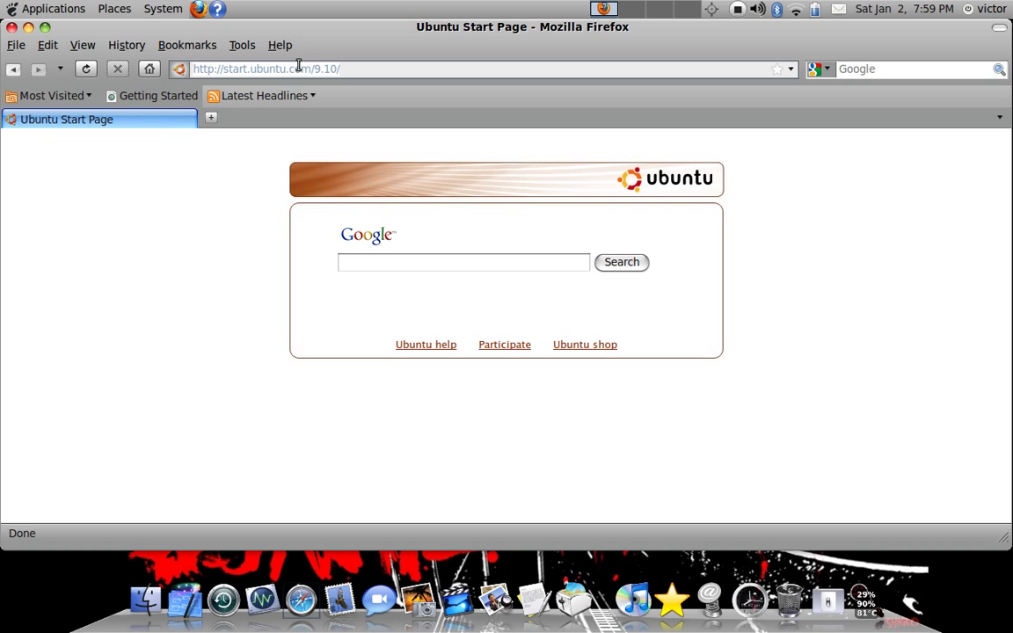
left_click(299, 67)
type("g")
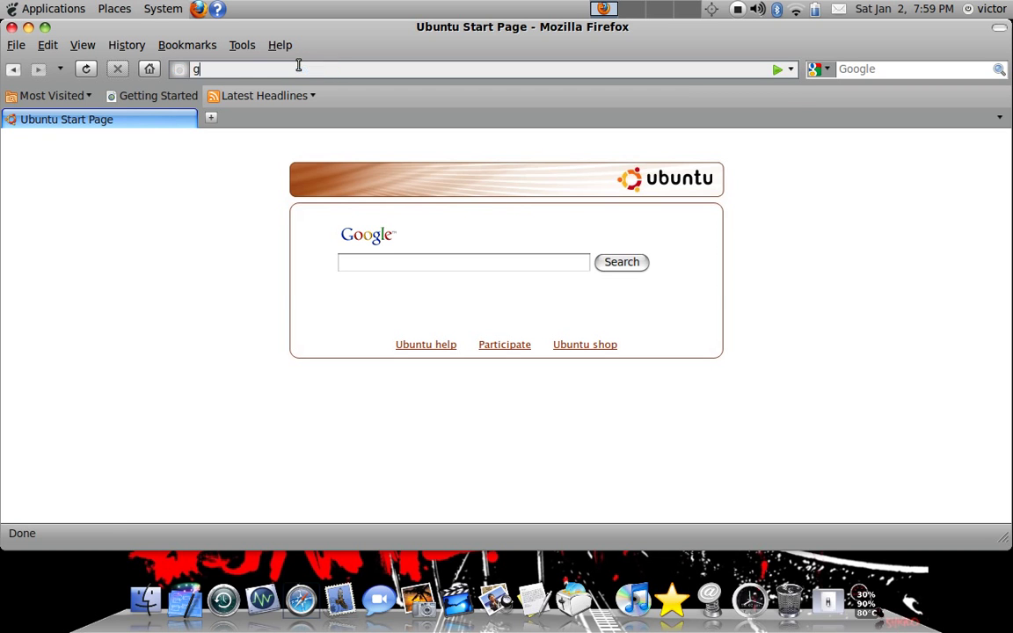
type("oo")
key("Down")
key("Return")
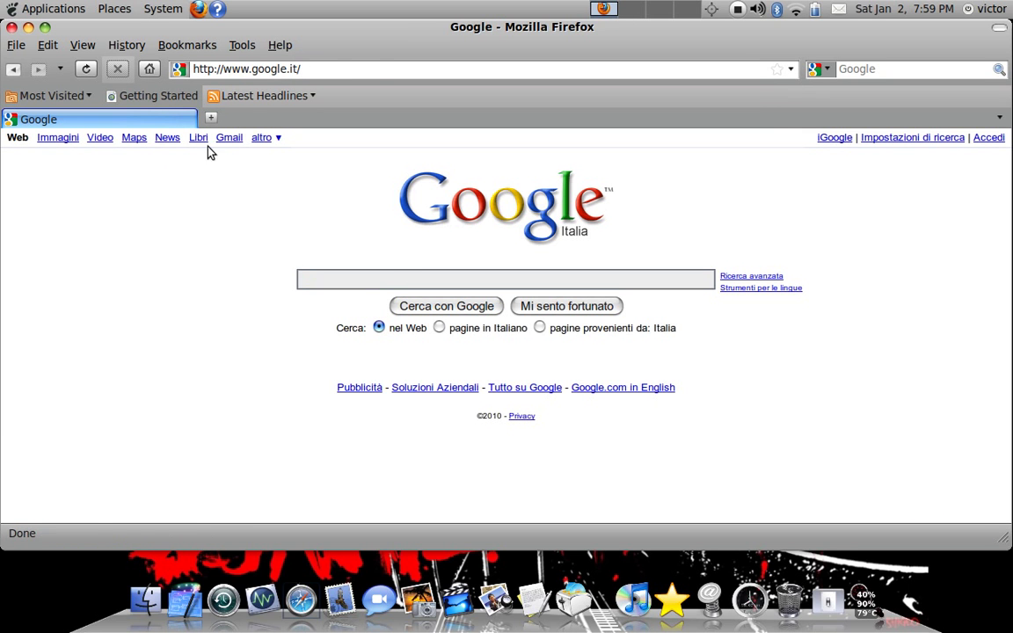
left_click(100, 137)
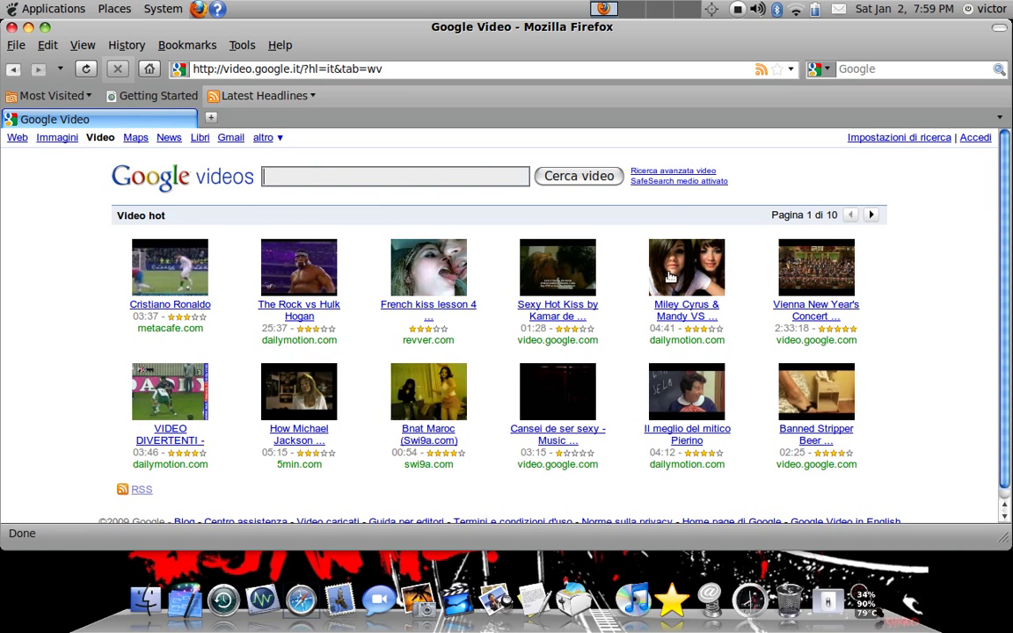
Step: Stream the Metacafe Cristiano Ronaldo video, turn down the system volume, and pause it at 0:12
left_click(168, 307)
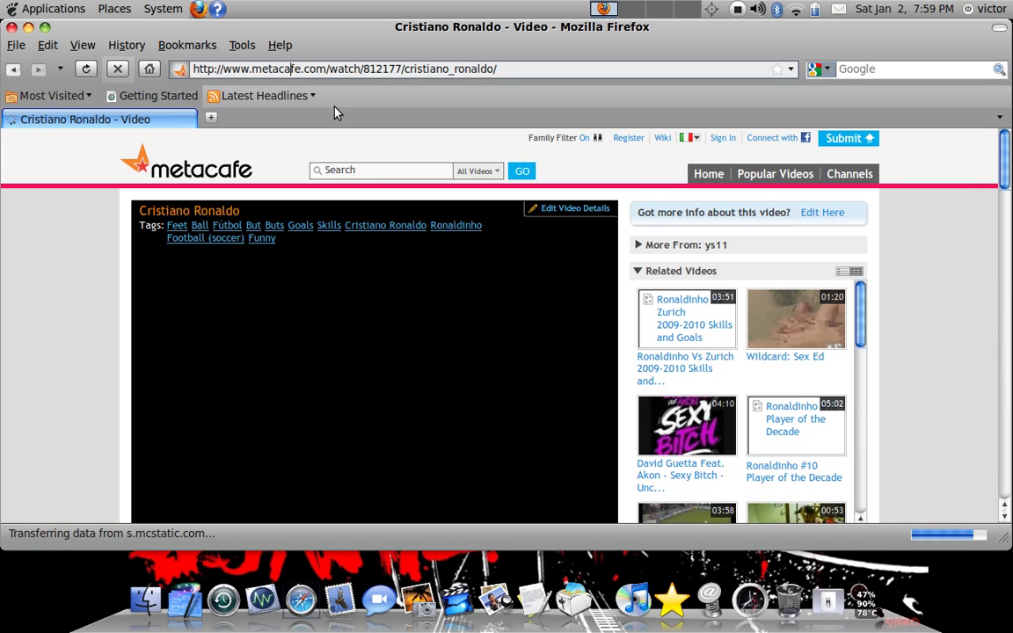
left_click_drag(1007, 167, 1006, 187)
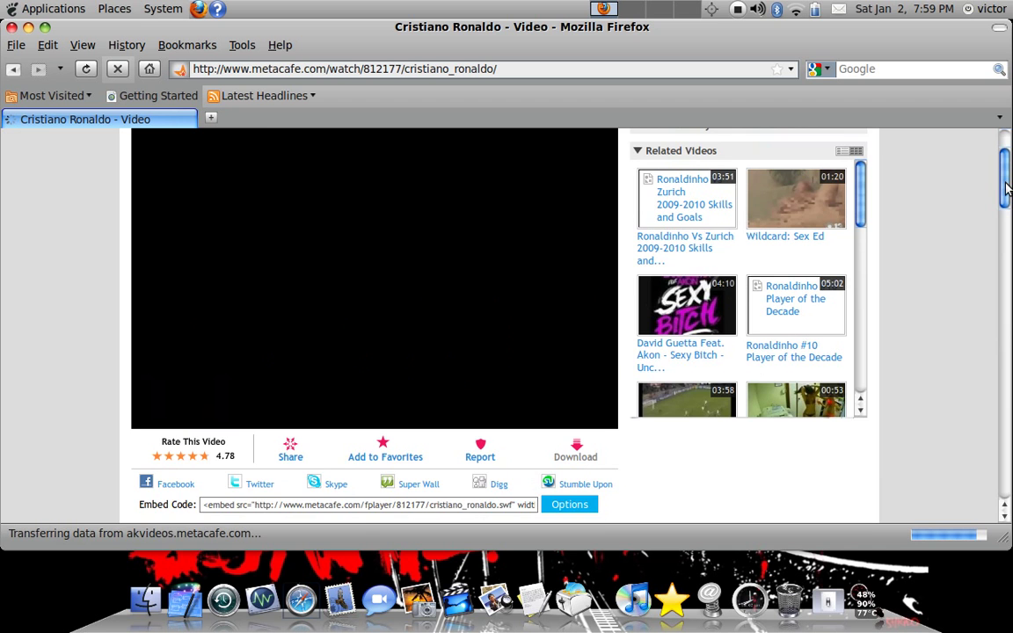
left_click_drag(1006, 187, 1007, 179)
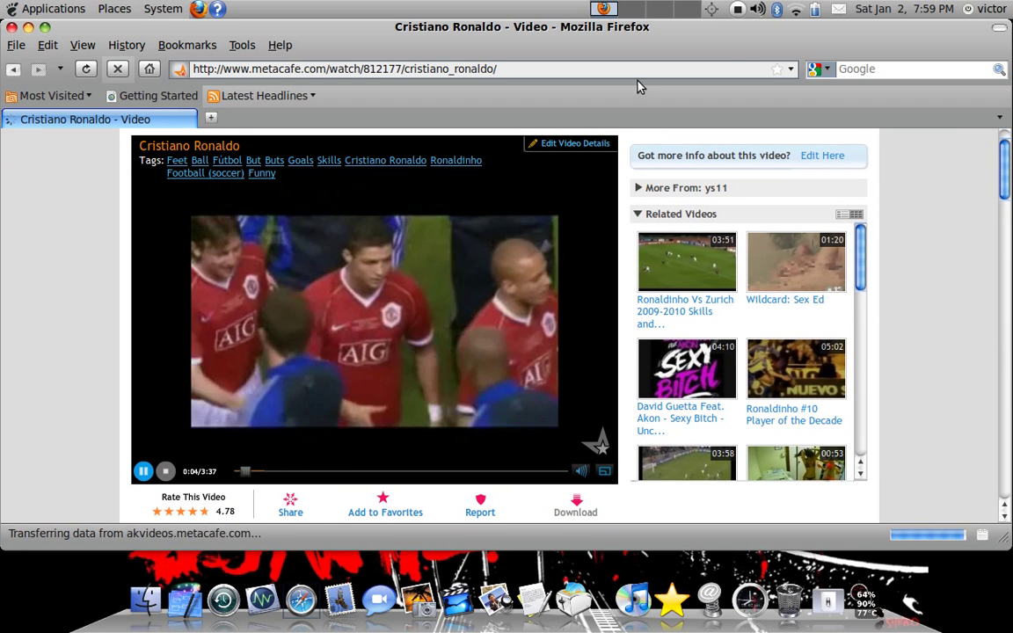
left_click(757, 9)
left_click_drag(763, 37, 764, 84)
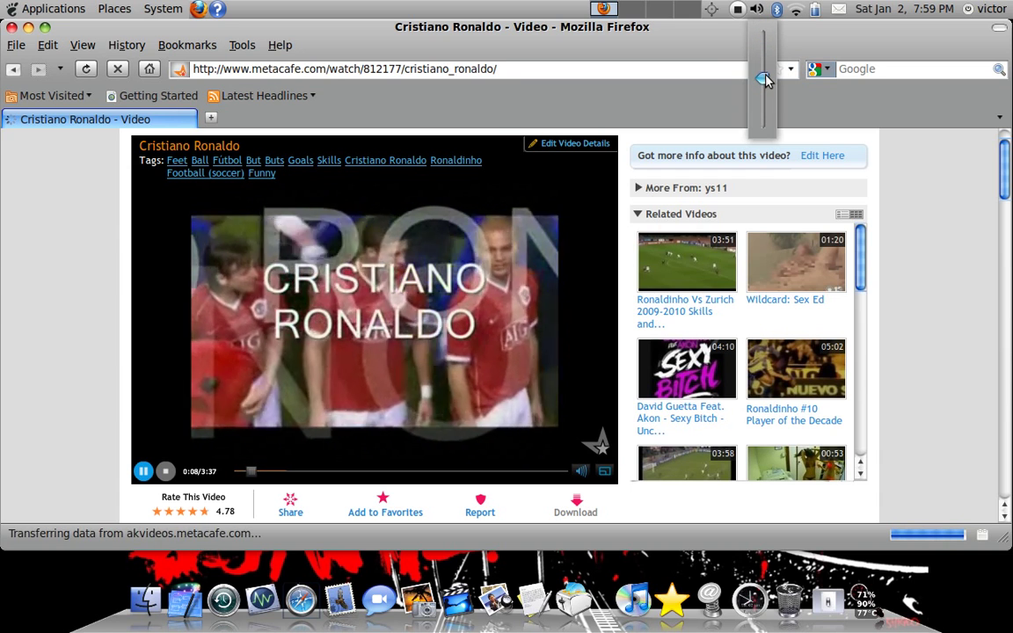
left_click(758, 10)
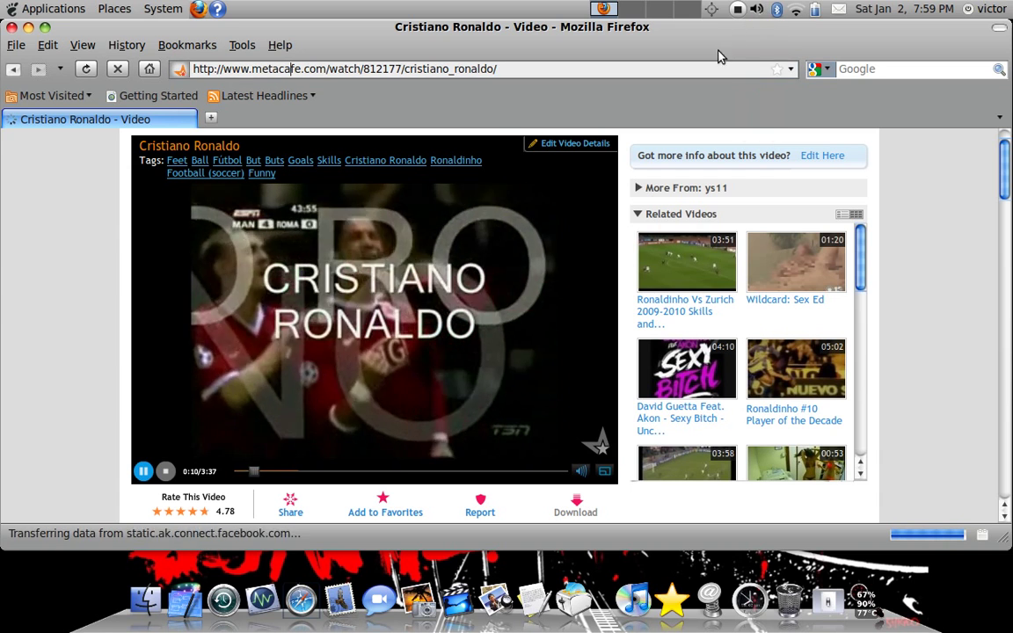
left_click(143, 472)
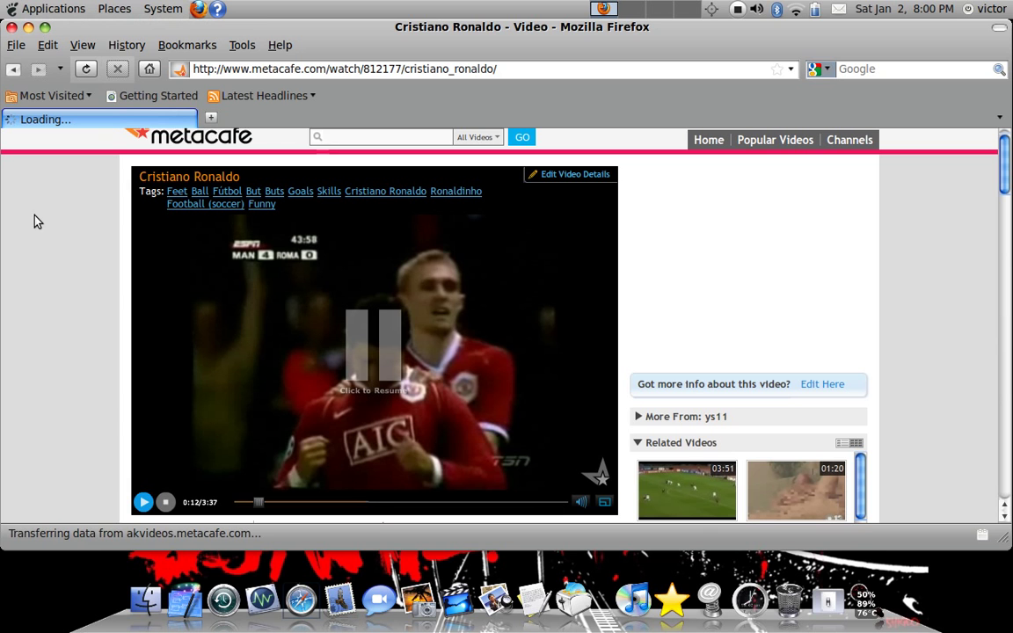
left_click(113, 10)
Step: Browse from File System into /tmp and select the growing FlashQmB37e cached video file
left_click(123, 34)
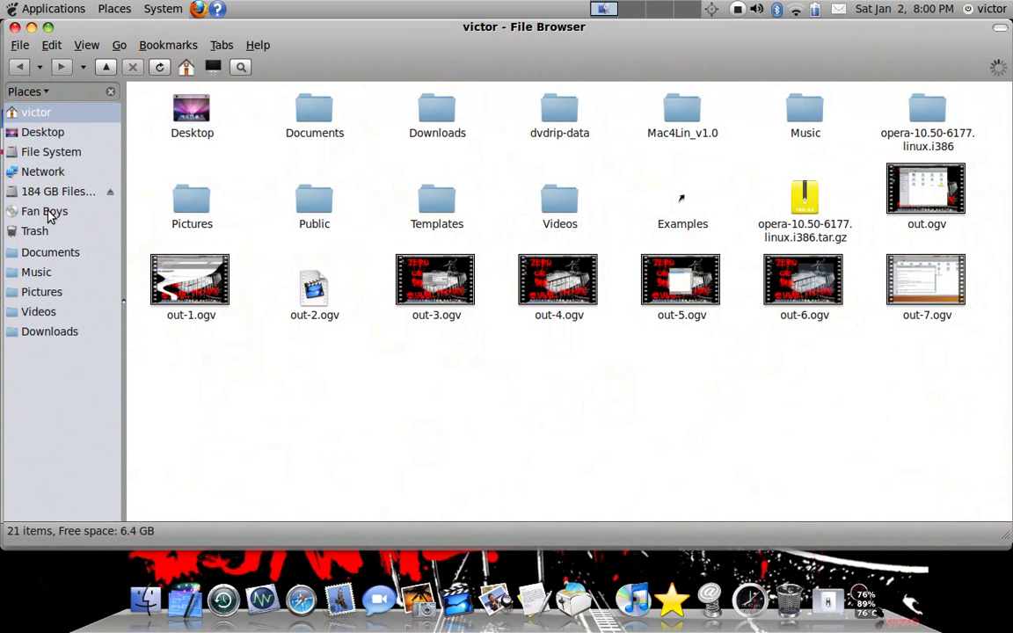
left_click(50, 151)
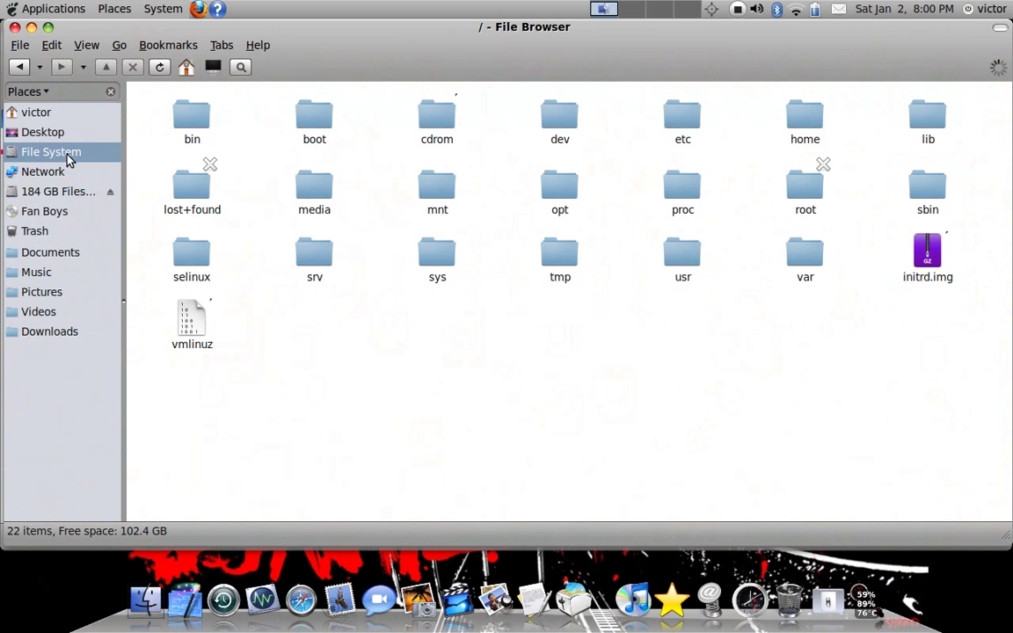
double_click(560, 272)
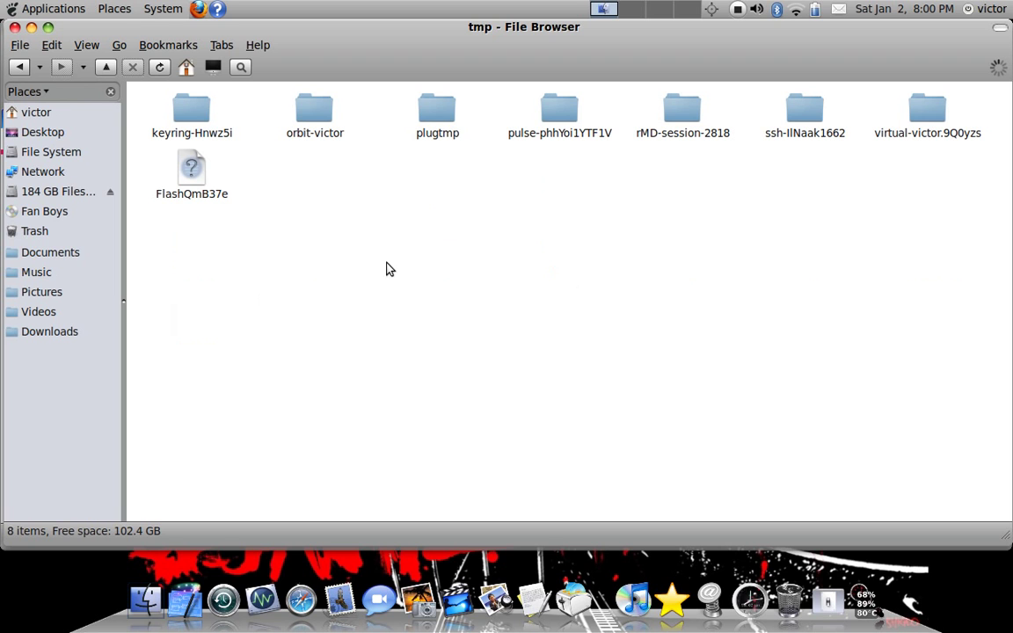
left_click_drag(140, 257, 743, 248)
left_click(193, 195)
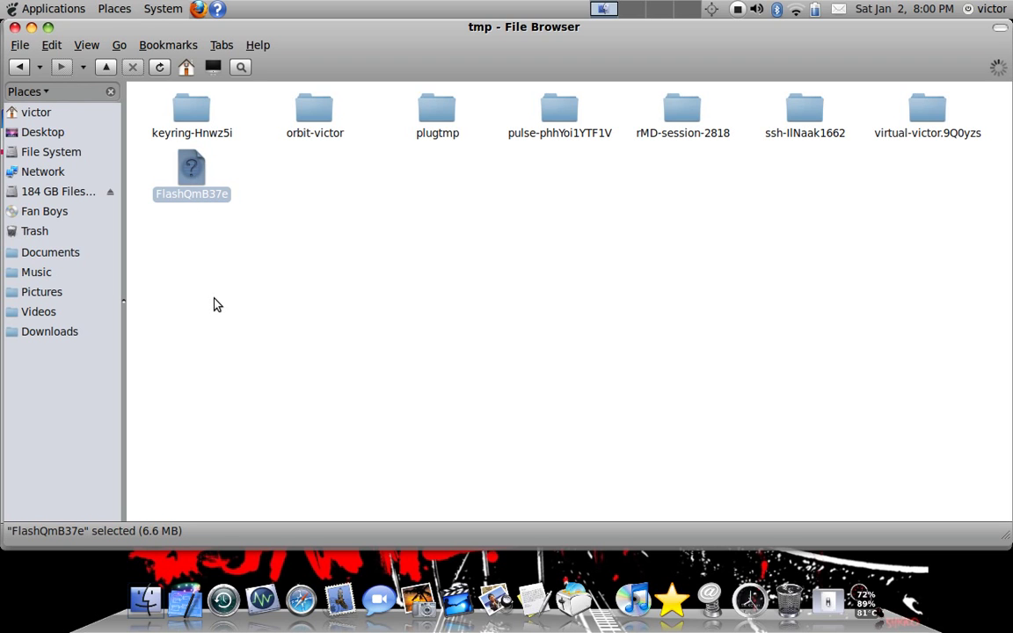
left_click(186, 191)
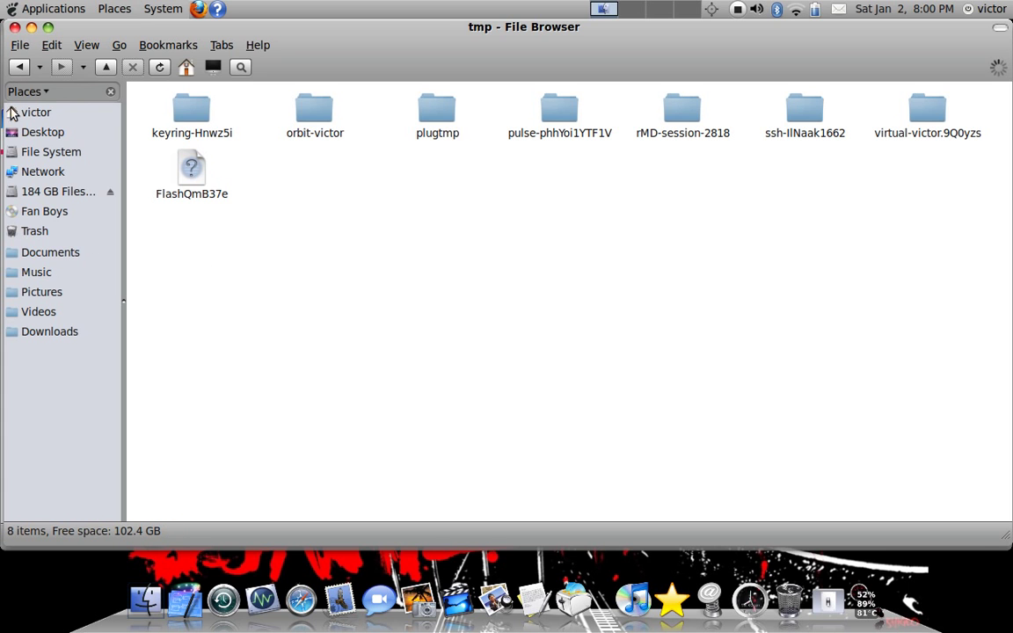
Step: Toggle the tmp window from the dock to compare with the video page, then unmaximize it
left_click(14, 27)
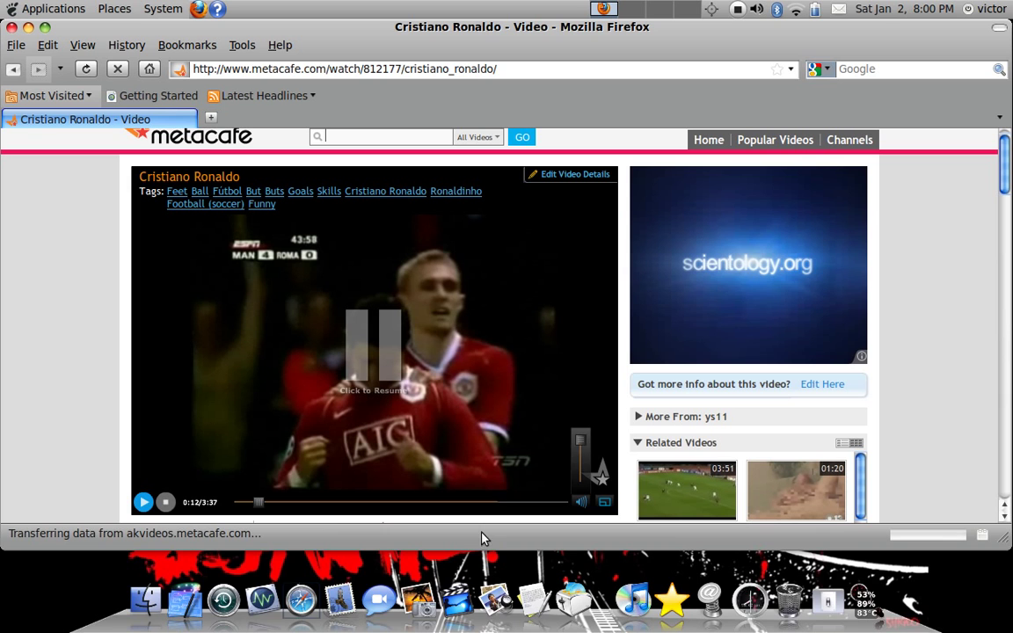
left_click(151, 605)
left_click(151, 607)
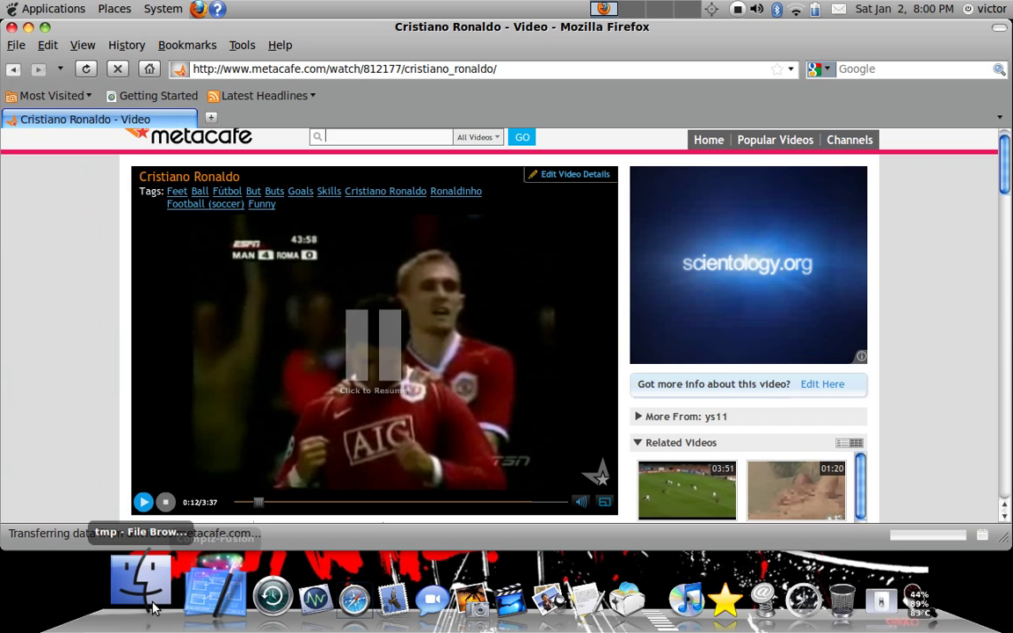
left_click(151, 605)
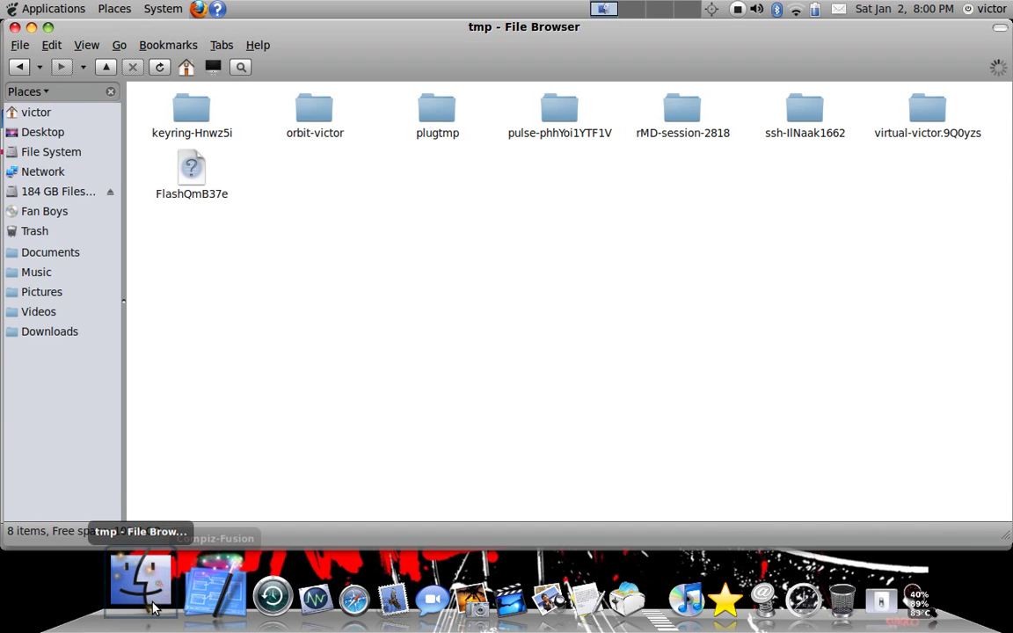
left_click(152, 605)
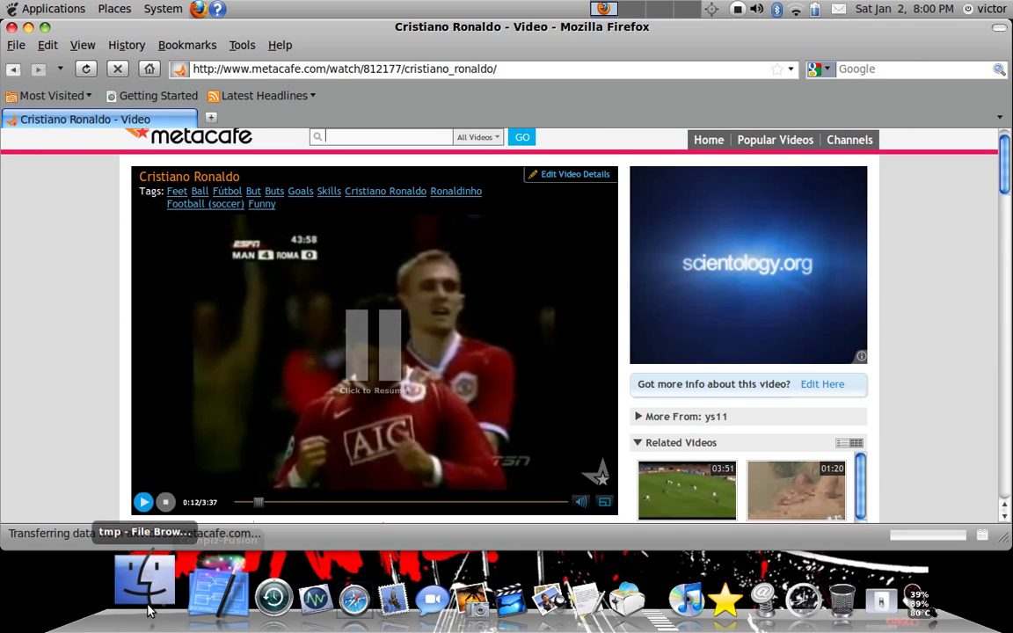
left_click(149, 607)
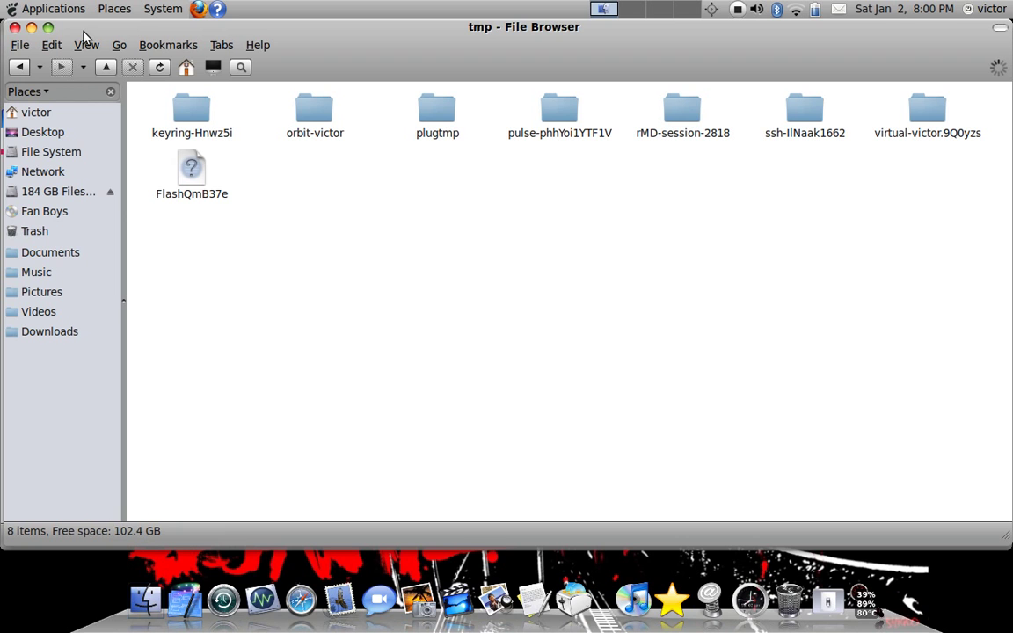
left_click(146, 603)
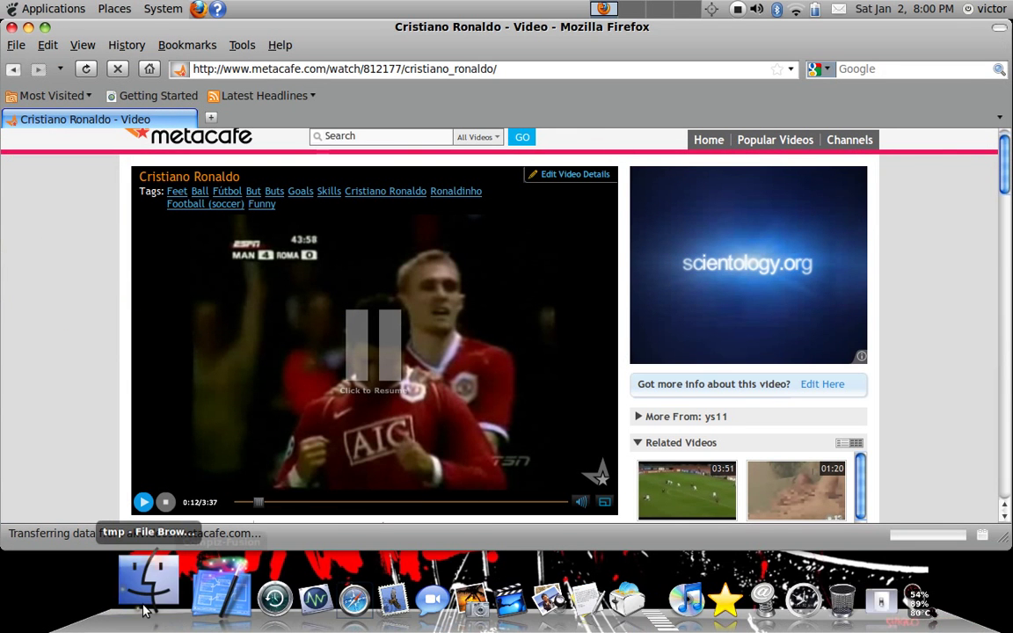
left_click(146, 607)
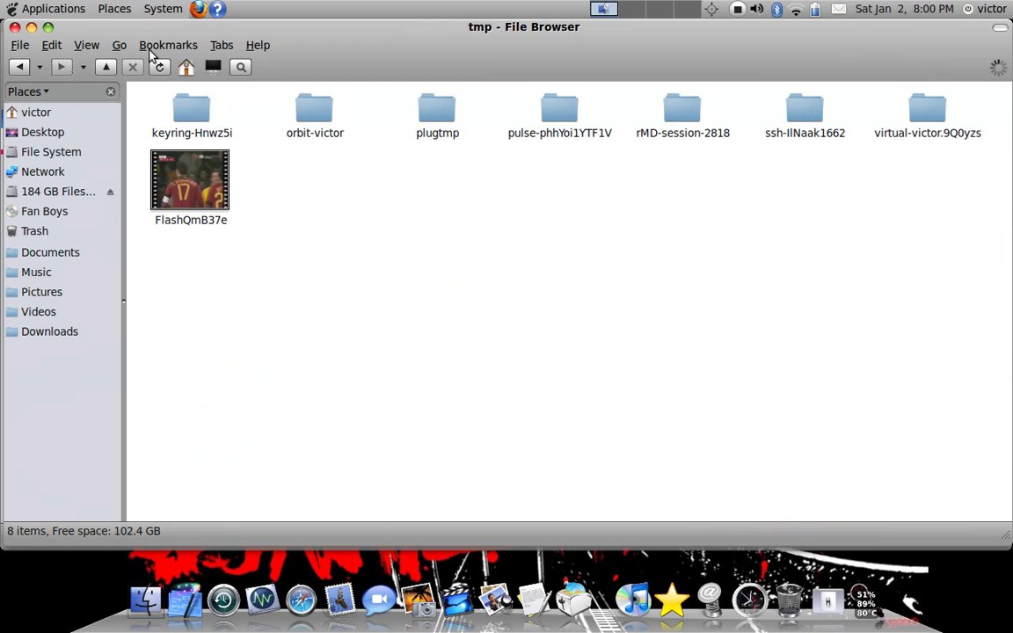
left_click_drag(152, 27, 128, 113)
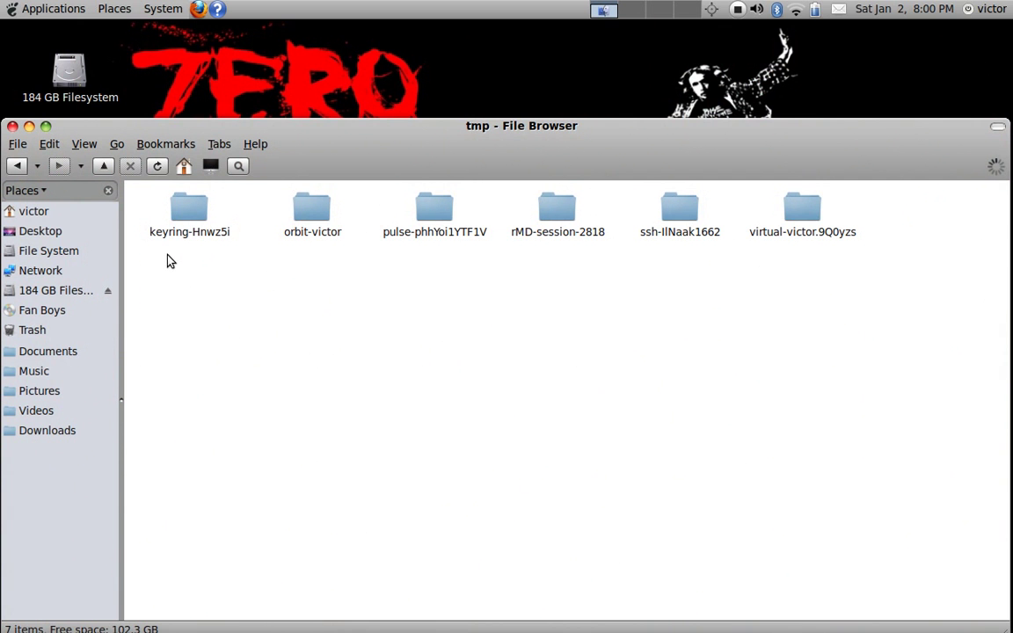
Step: Move the tmp folder window higher, then close it to reveal the desktop
left_click_drag(219, 127, 219, 26)
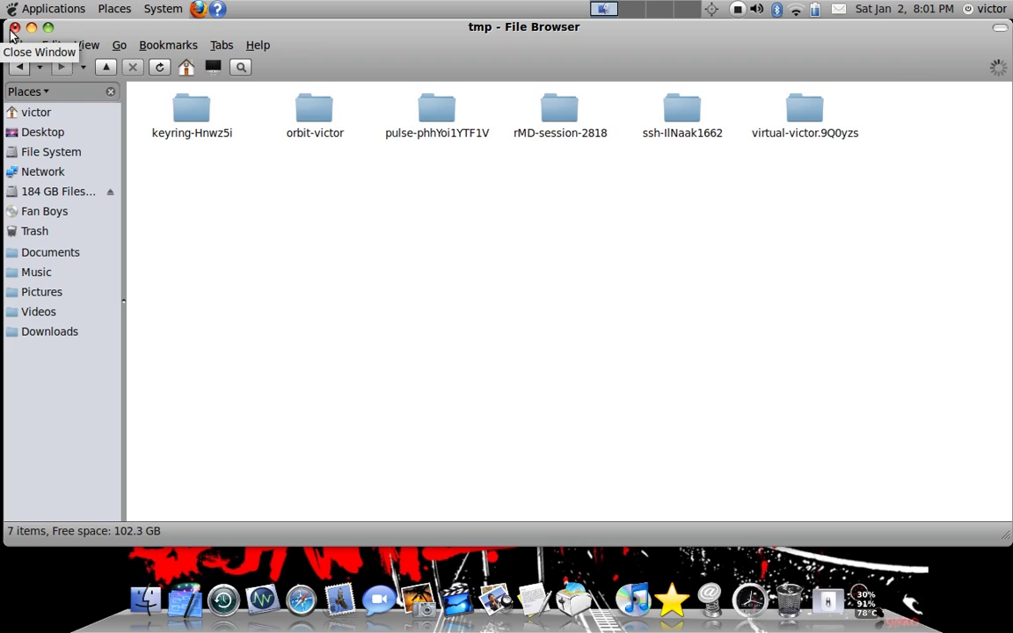
left_click(14, 29)
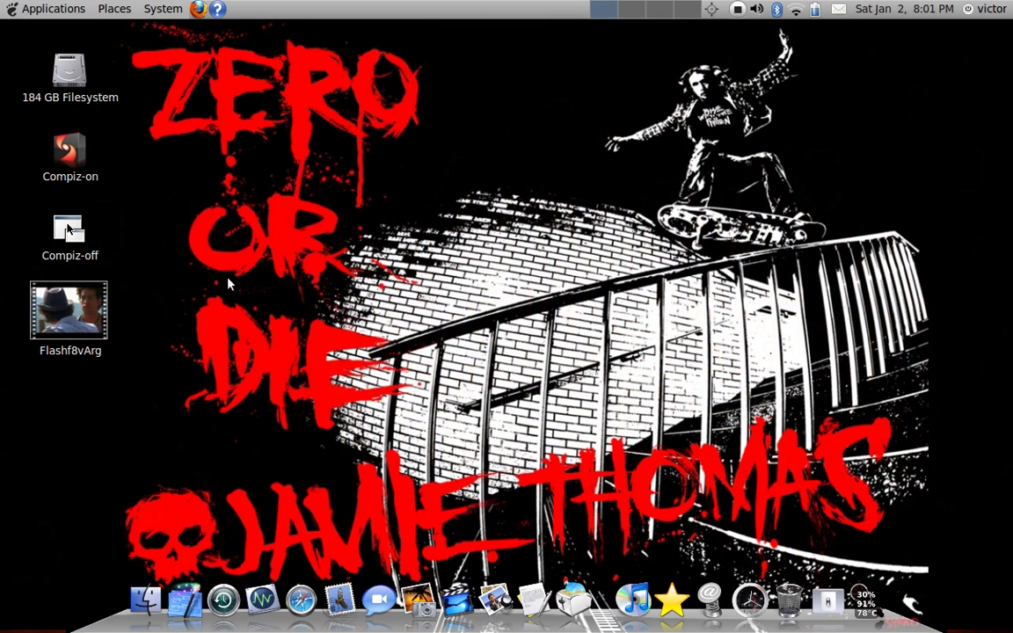
left_click_drag(123, 353, 55, 371)
mouse_move(130, 284)
left_mouse_down()
mouse_move(48, 375)
mouse_move(113, 328)
left_mouse_up()
left_click(207, 332)
left_click_drag(153, 321, 29, 407)
left_click(43, 396)
mouse_move(30, 361)
left_mouse_down()
mouse_move(159, 299)
mouse_move(224, 443)
left_mouse_up()
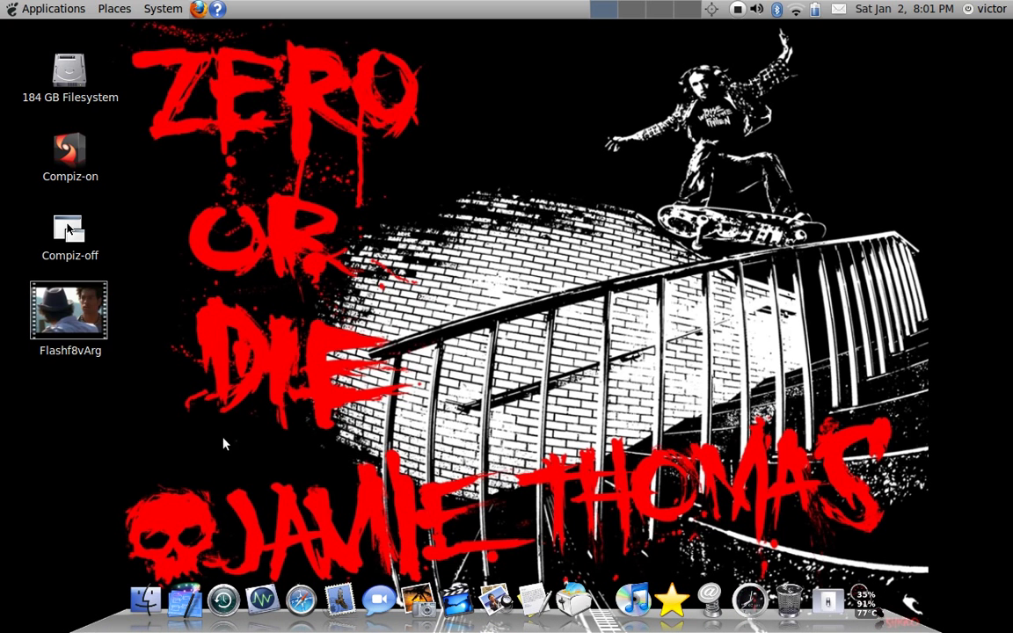